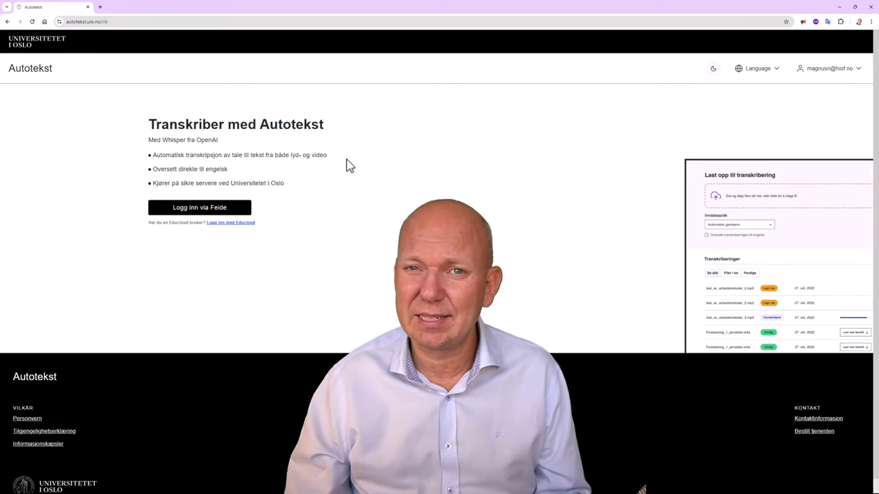
Log in with Feide, leaving language at 'Gjenkjenn språk' and model at 'Automatisk'
click(215, 212)
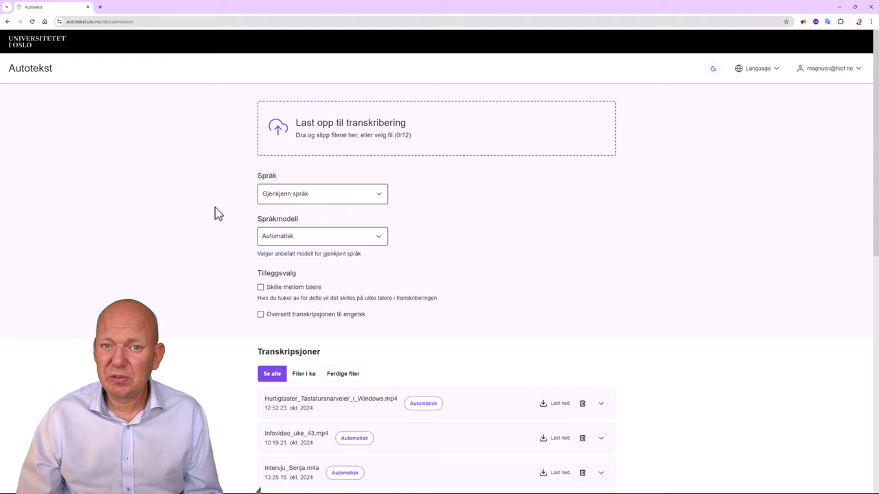
click(379, 197)
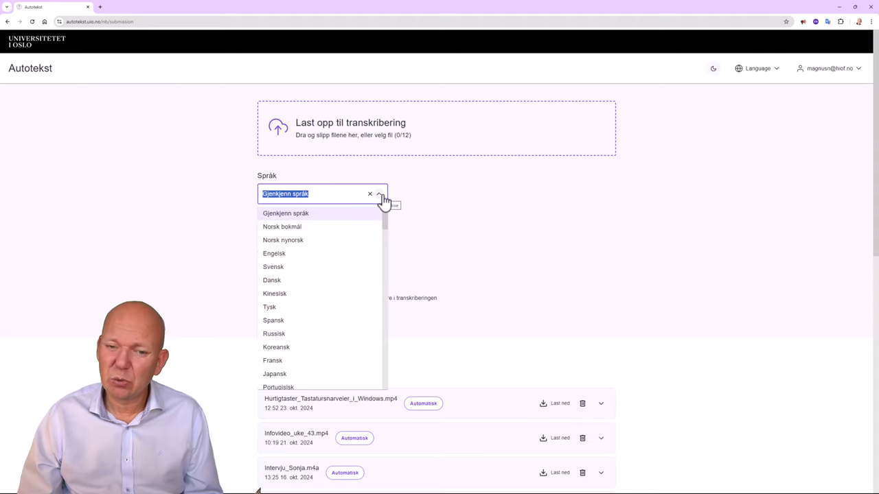
click(382, 197)
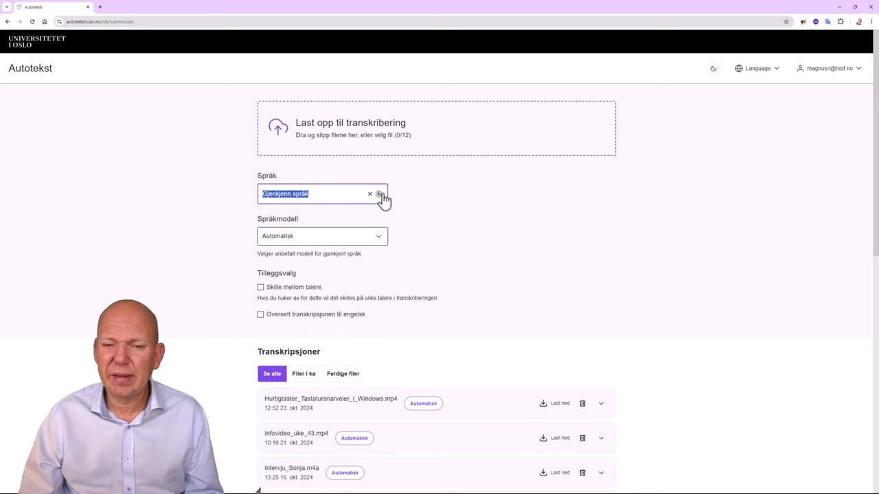
click(381, 239)
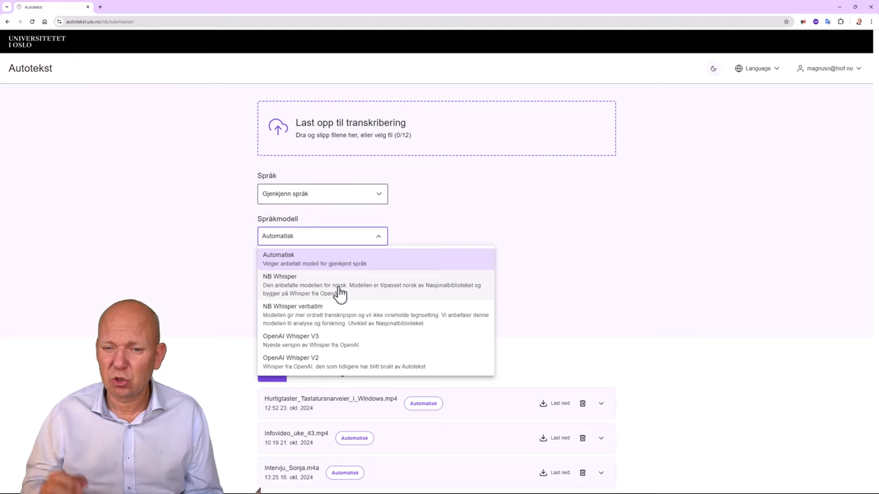
click(460, 225)
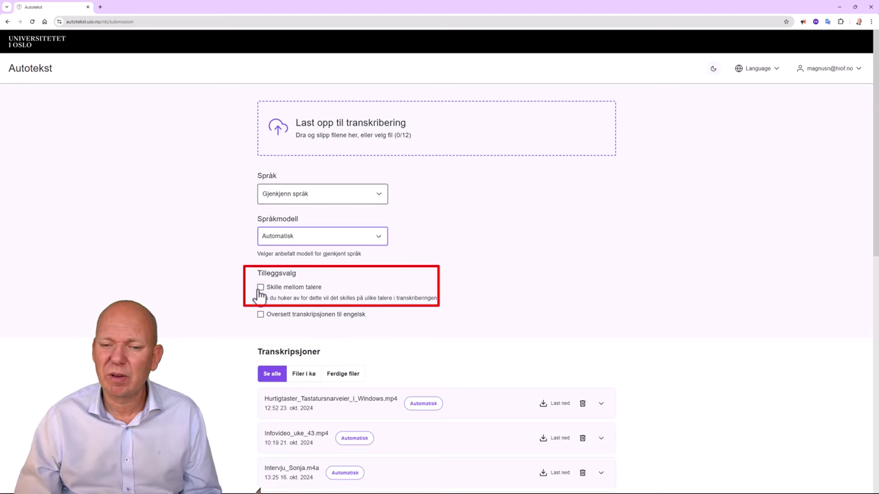
Leave speaker separation and English translation both switched off
click(260, 288)
click(262, 289)
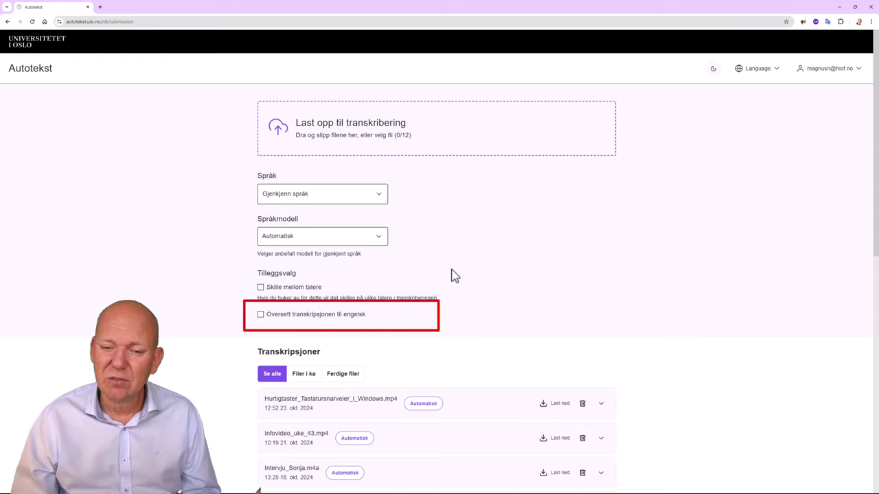
click(261, 316)
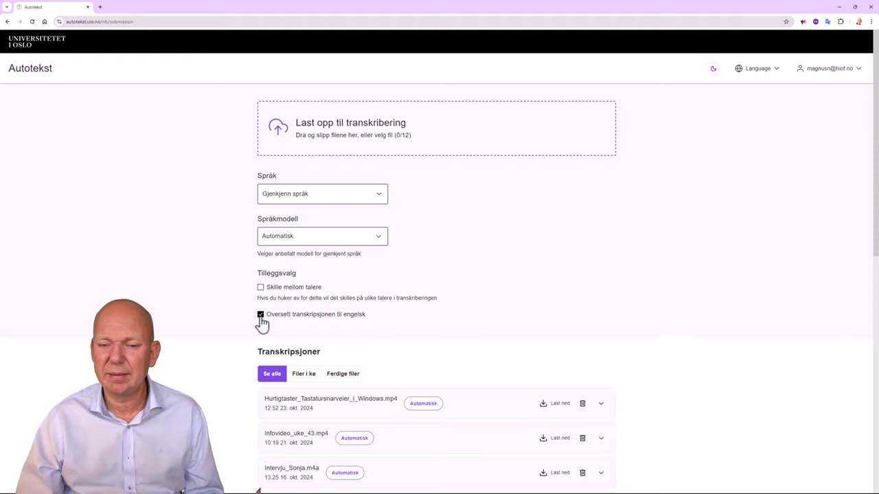
click(261, 316)
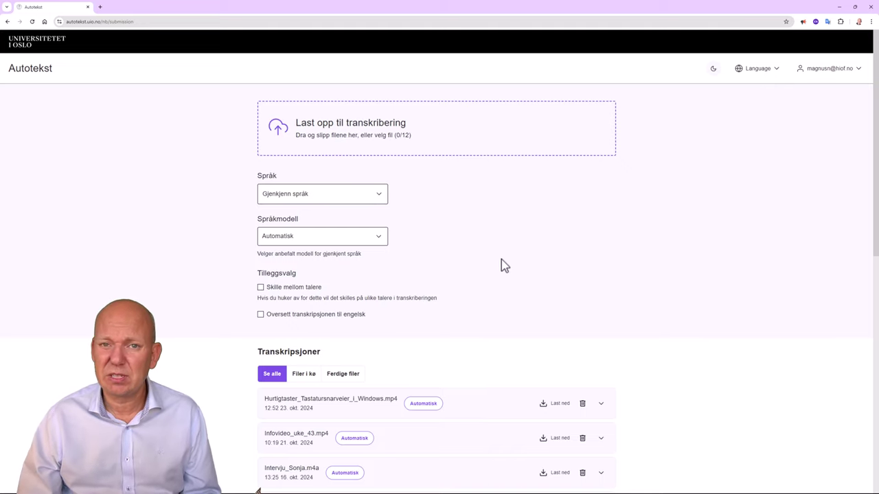
Upload the 'Hurtigtaster Tastatursnarveier i Windows' video and submit it with Send til teksting
click(389, 143)
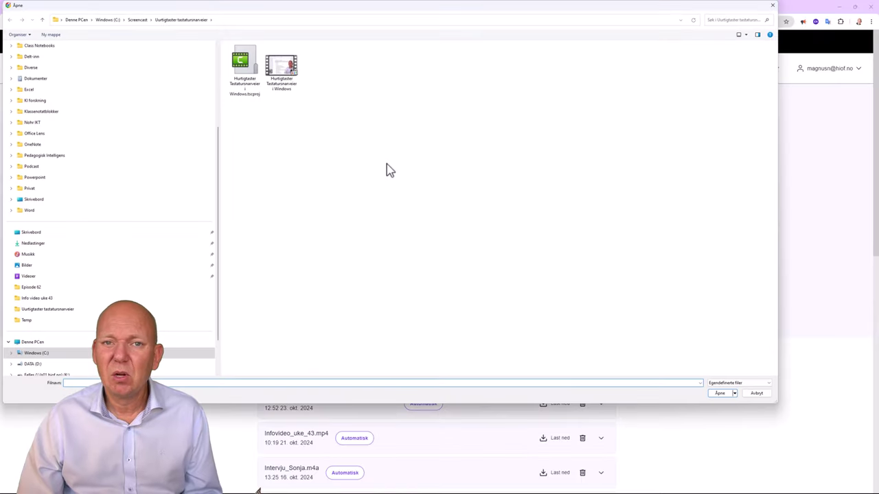
click(282, 69)
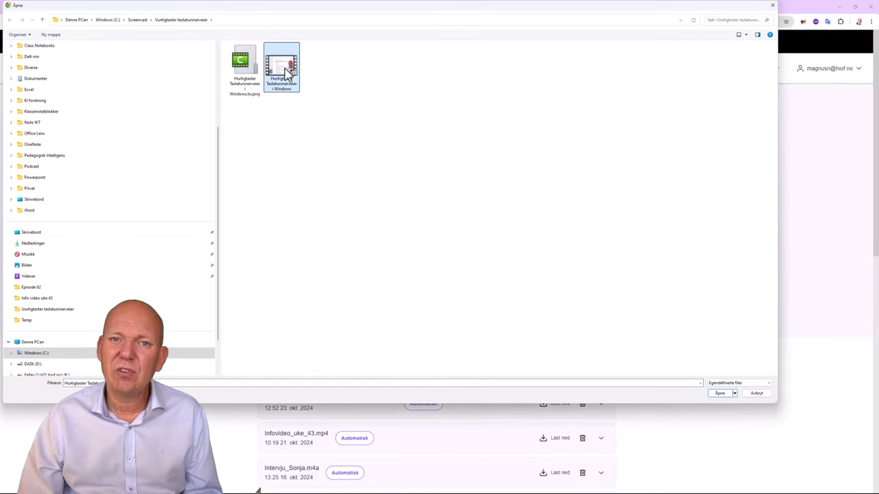
click(718, 395)
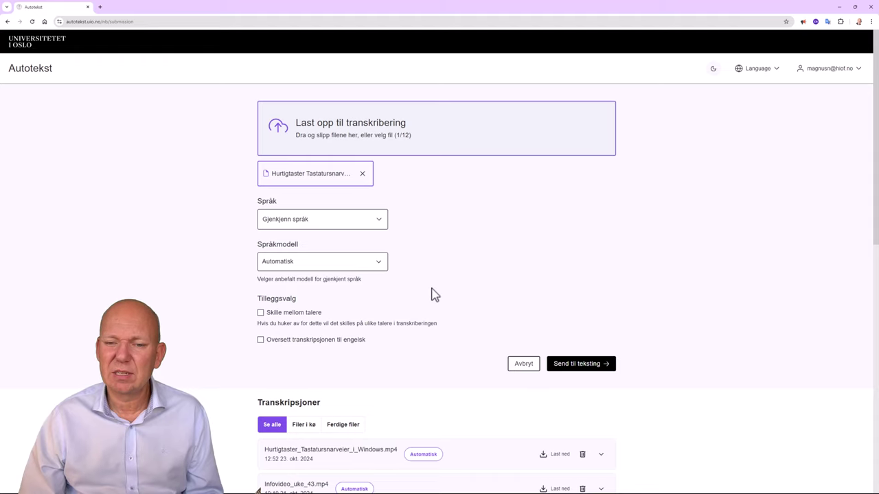
click(597, 366)
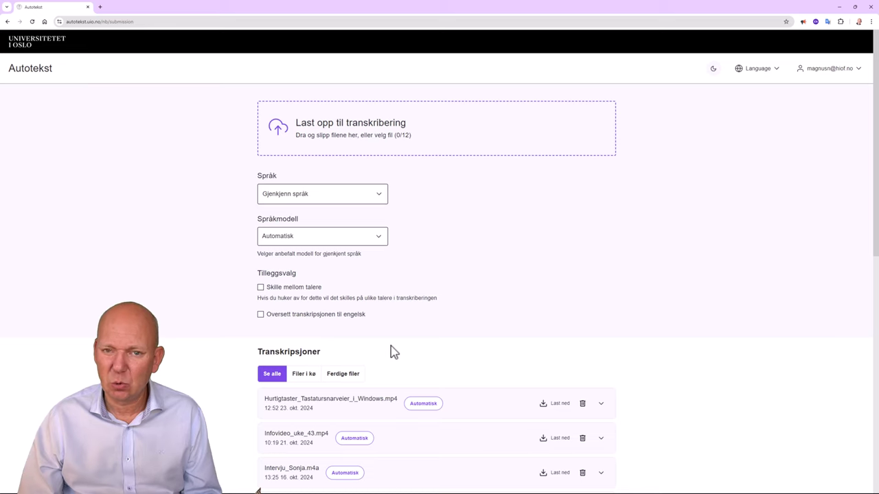
Download the finished Hurtigtaster transcription from Transkripsjoner as SRT (undertekster)
scroll(393, 352, down, 2)
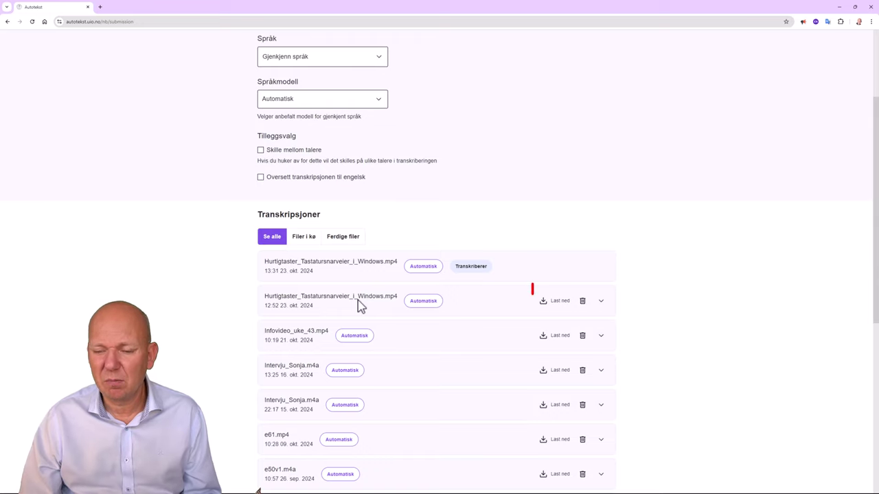
click(558, 308)
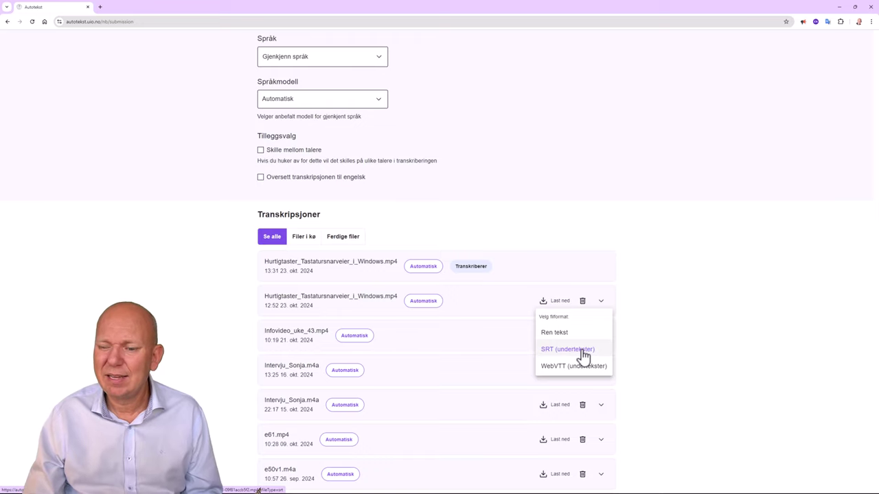
click(582, 351)
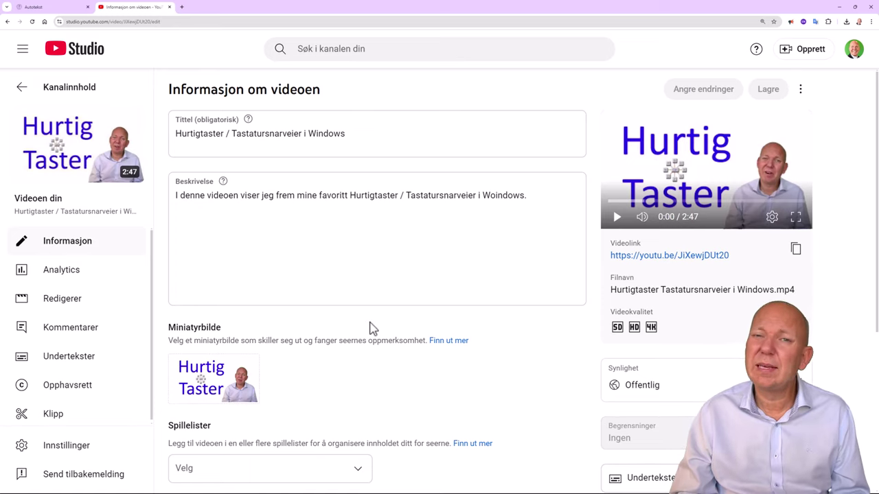
Upload Hurtigtaster_Tastatursnarveier_i_Windows.srt from Downloads as timed Norsk subtitles for the video
click(58, 358)
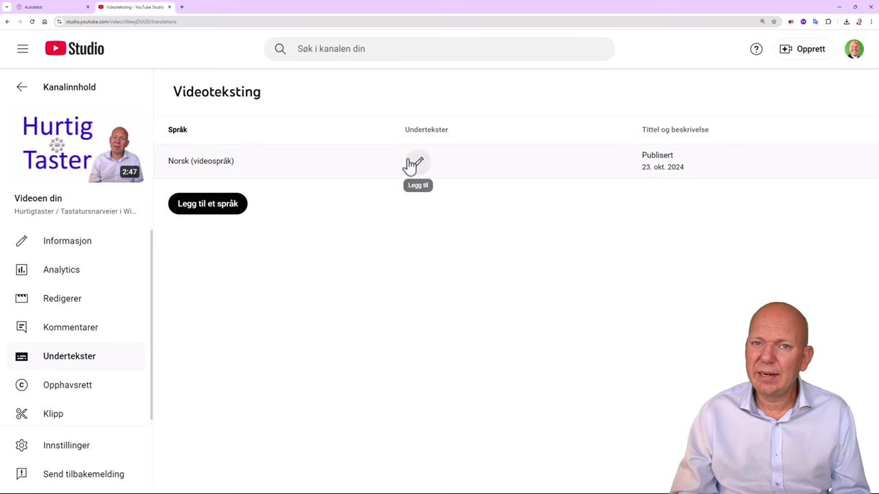
click(414, 165)
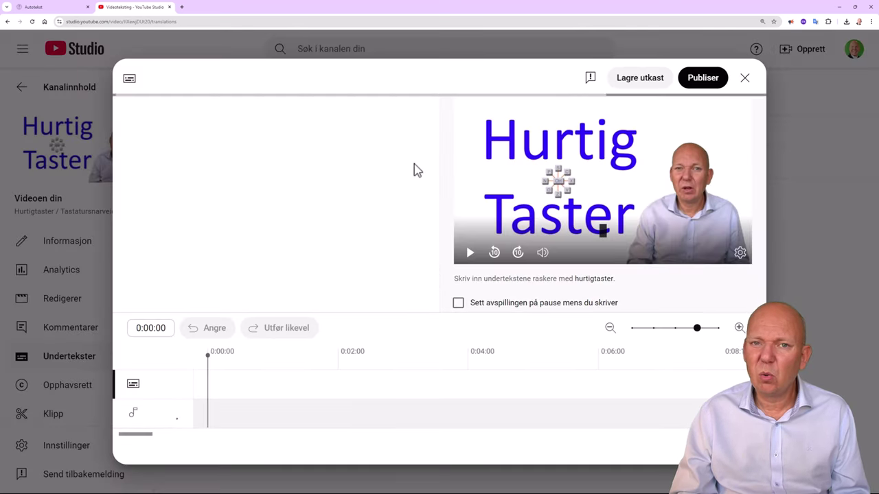
click(215, 162)
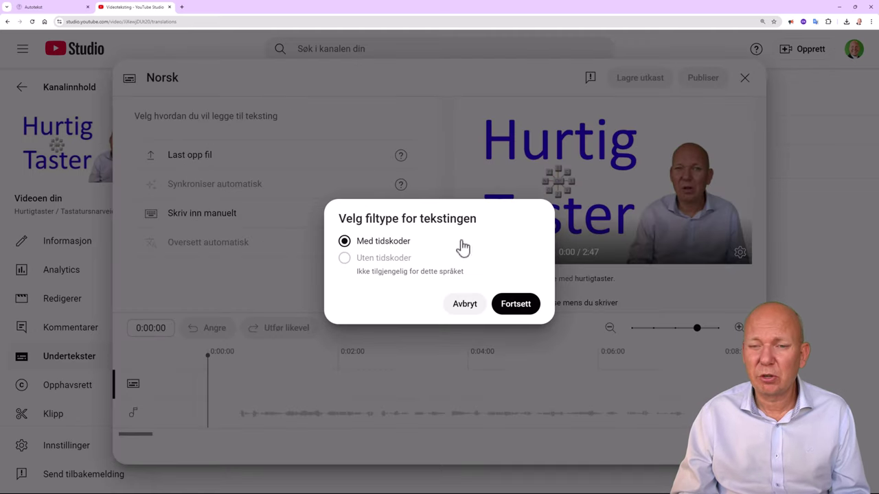
click(524, 309)
click(58, 248)
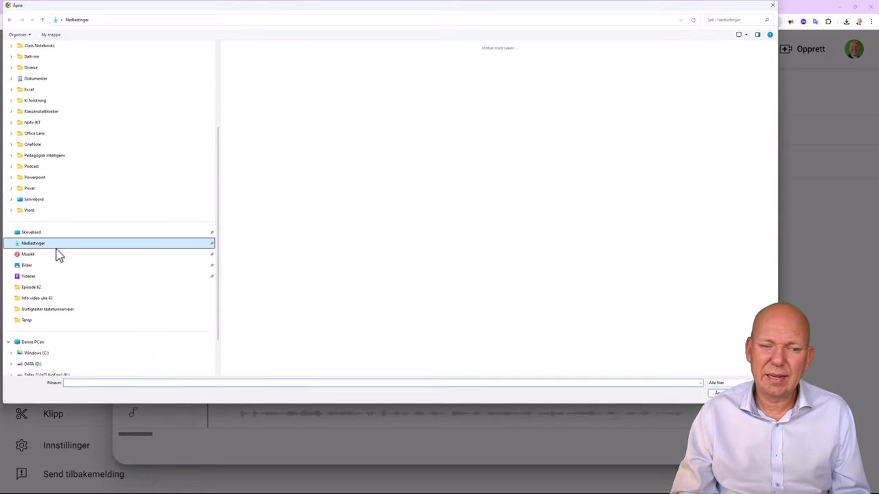
click(284, 117)
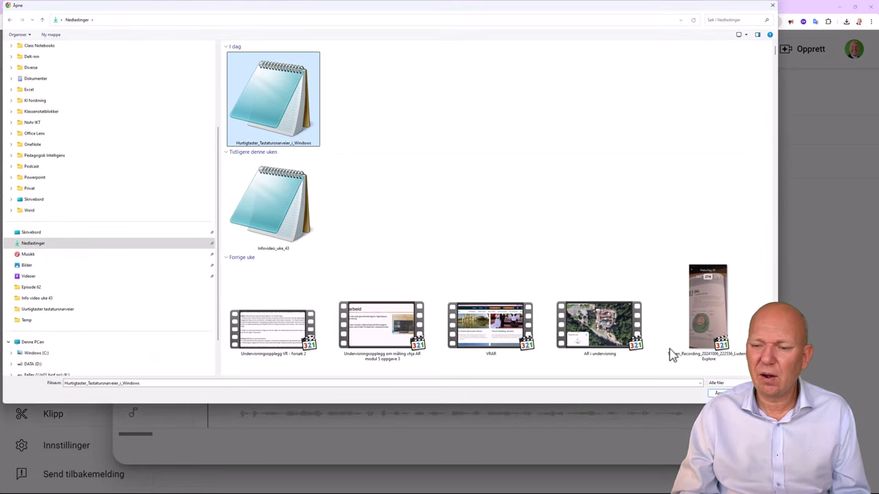
click(718, 393)
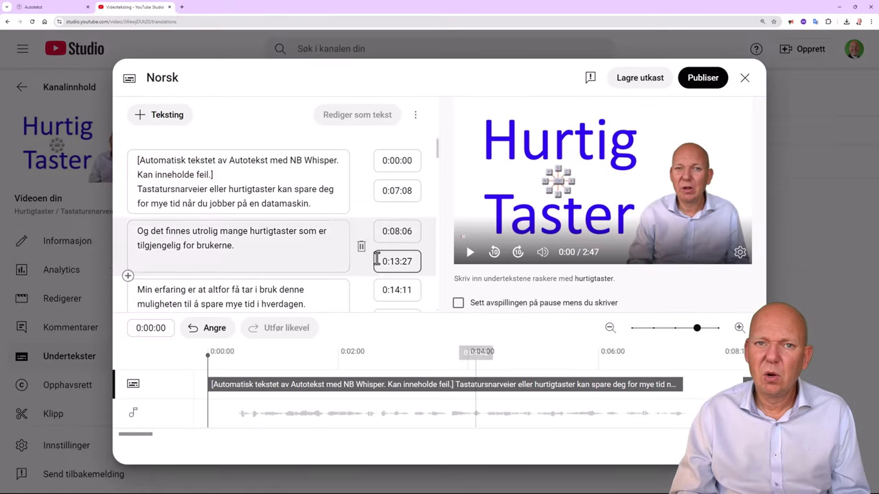
Delete the bracketed Autotekst notice from the first caption, then publish the Norwegian subtitles
drag(258, 180, 121, 147)
key(BackSpace)
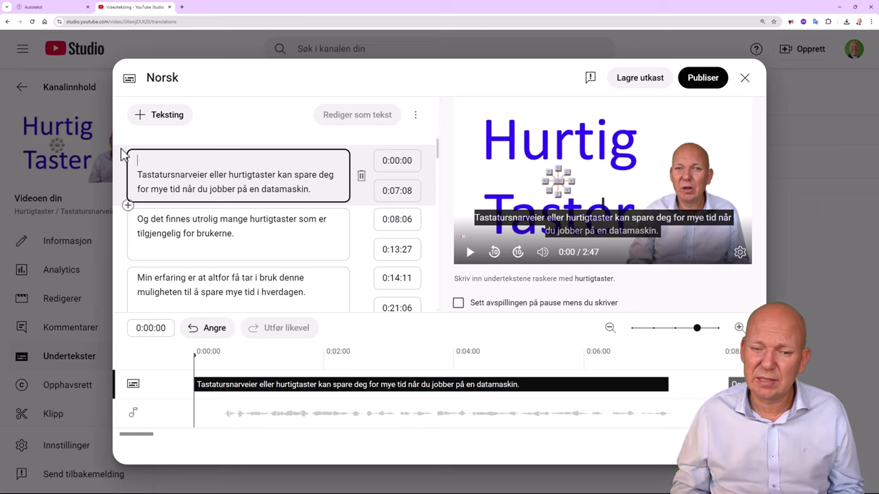
scroll(243, 197, down, 3)
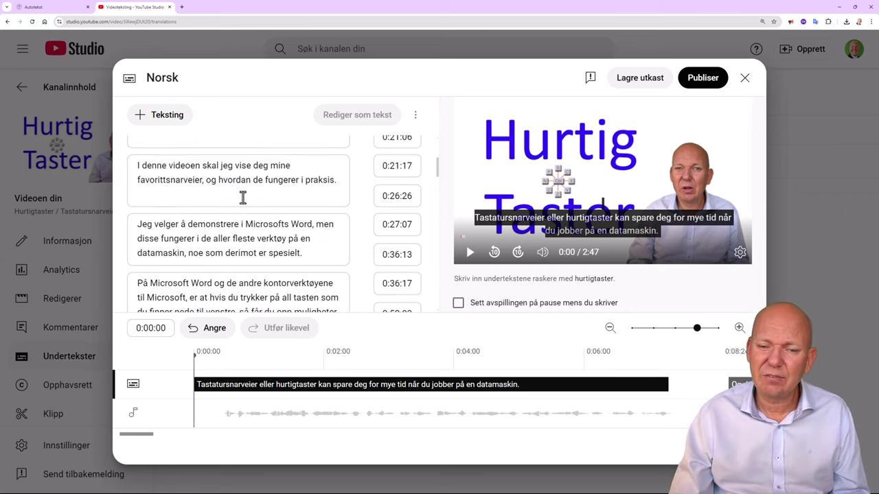
scroll(243, 197, down, 4)
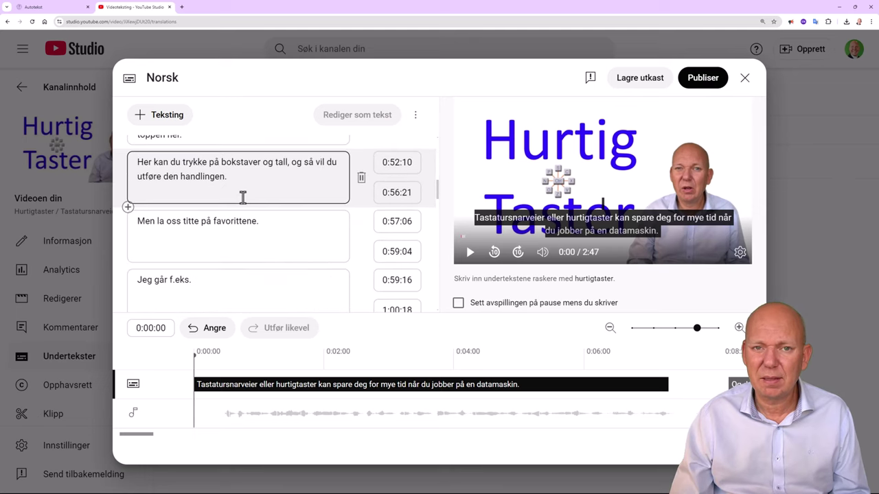
scroll(243, 197, up, 4)
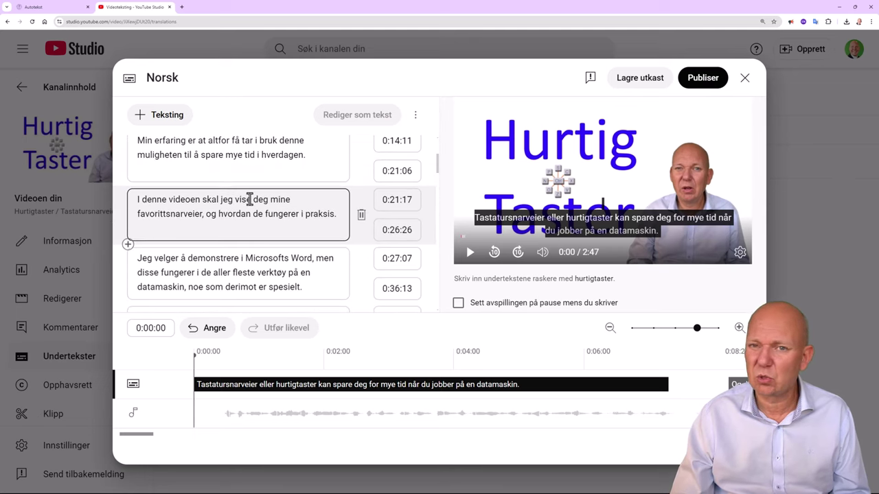
click(702, 78)
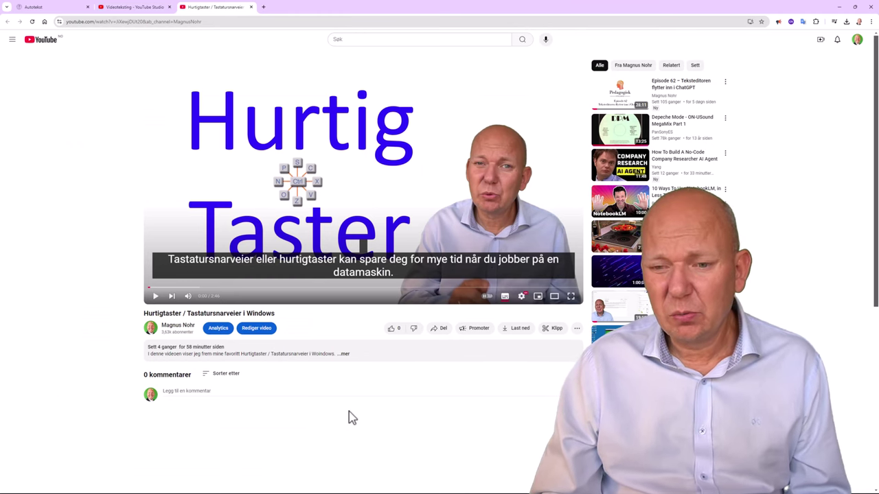
click(505, 300)
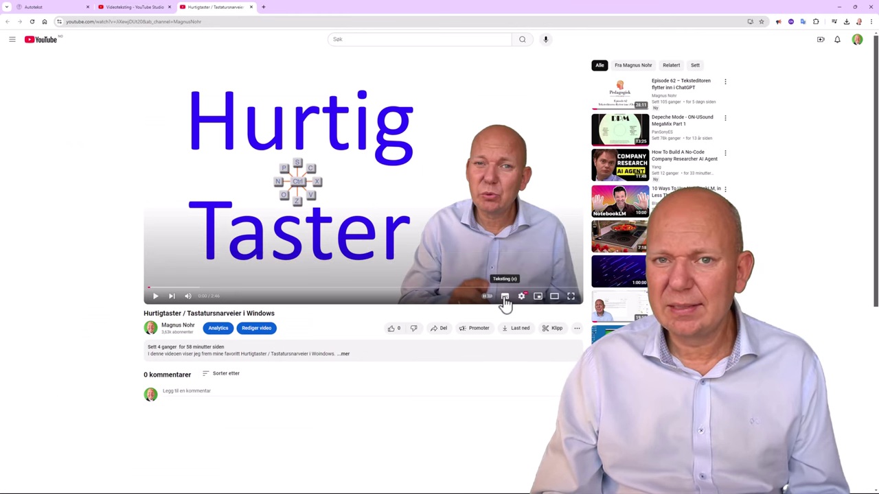
click(505, 300)
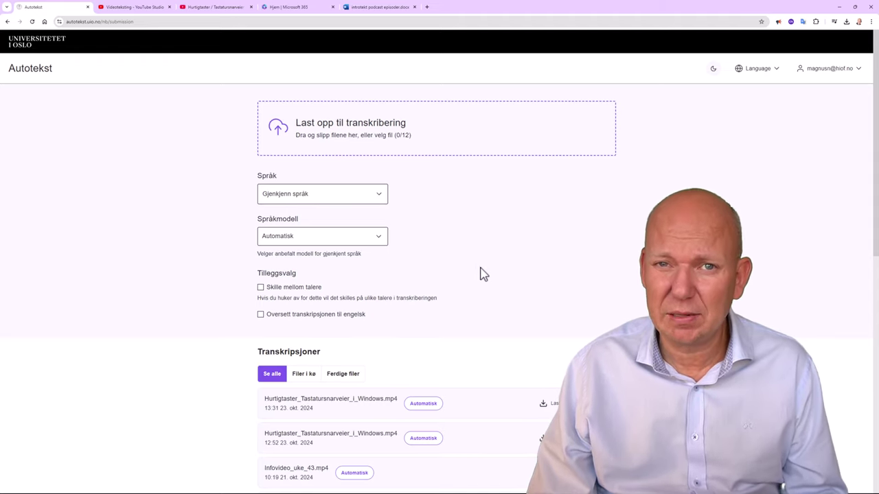
Attach the e62.m4a podcast audio as the file to transcribe
click(394, 135)
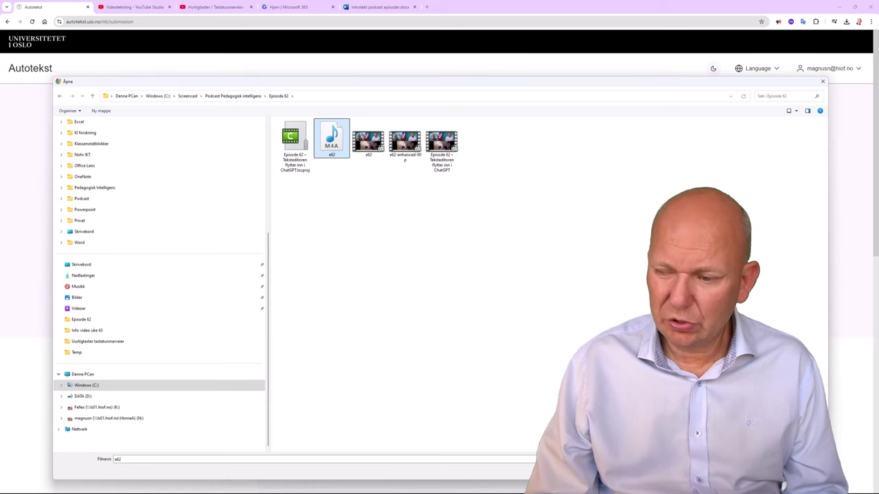
key(Return)
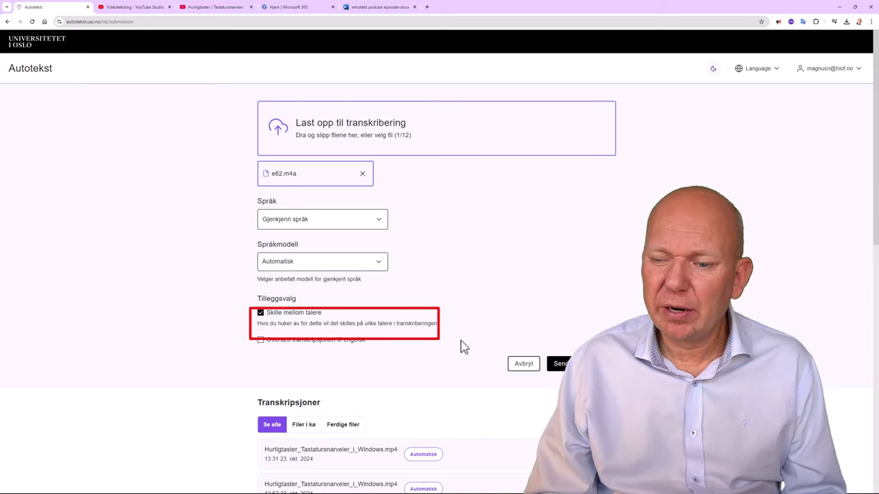
Transcribe e62.m4a, download it as Ren tekst e62.txt, and open that file
click(561, 364)
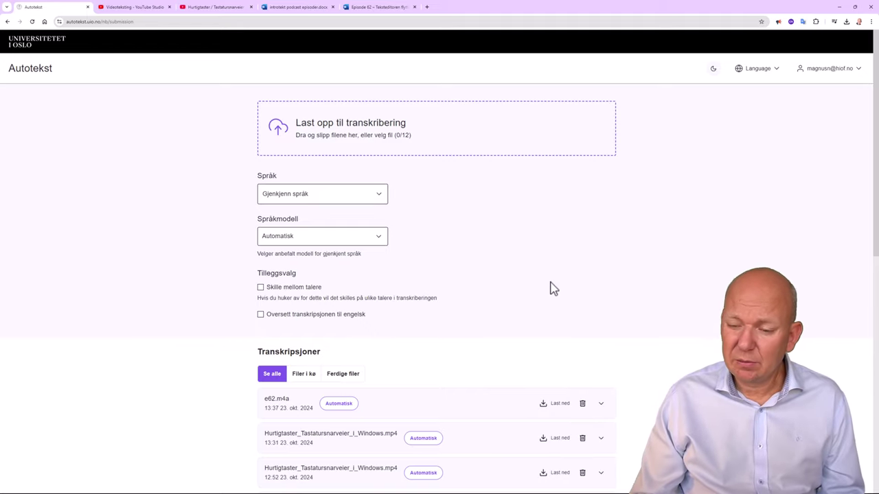
click(559, 406)
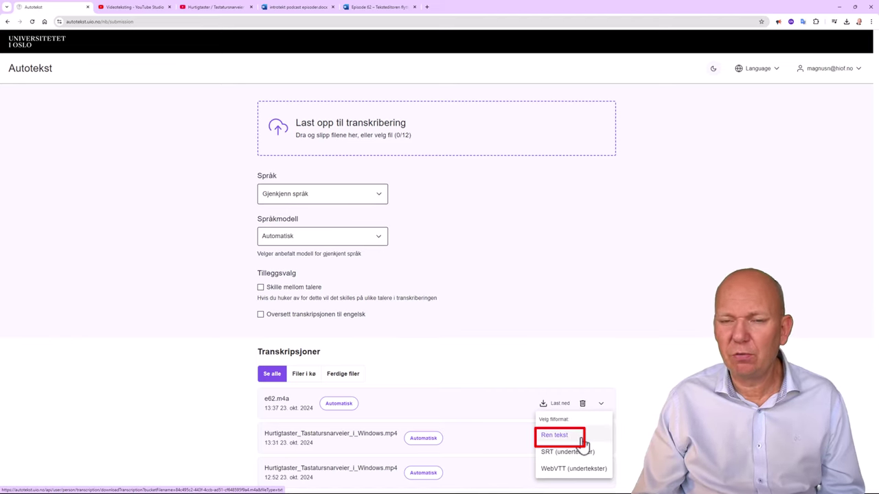
click(581, 440)
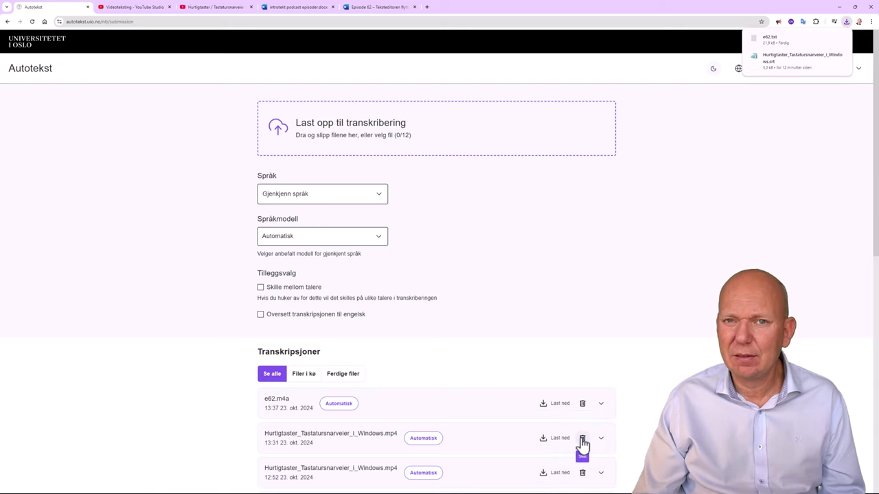
click(779, 41)
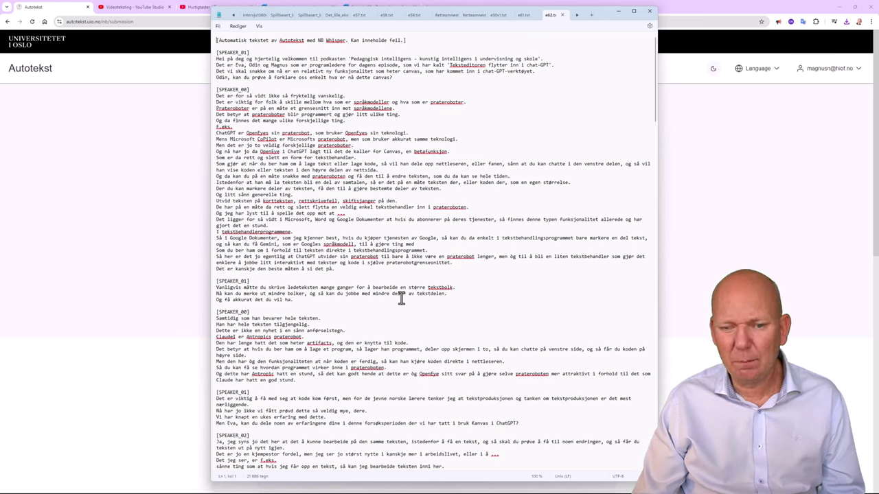
Select and copy the whole e62.txt transcript in Notepad, then return to the browser
click(327, 231)
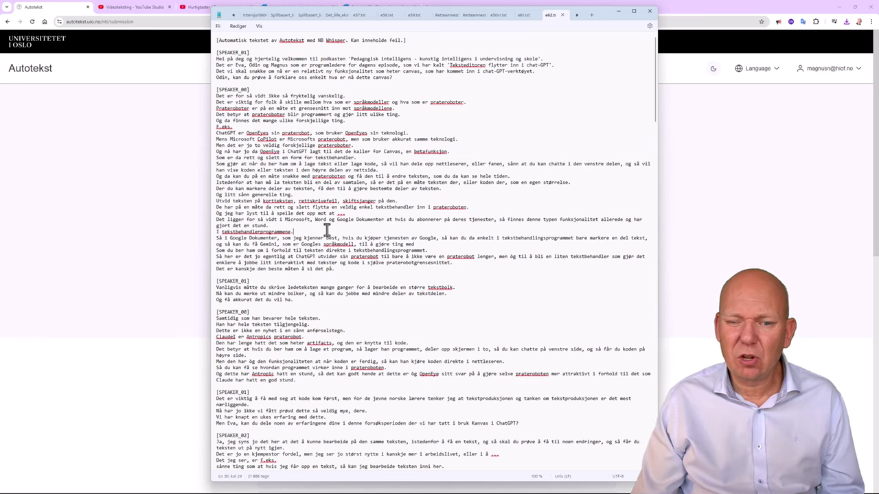
key(ctrl+a)
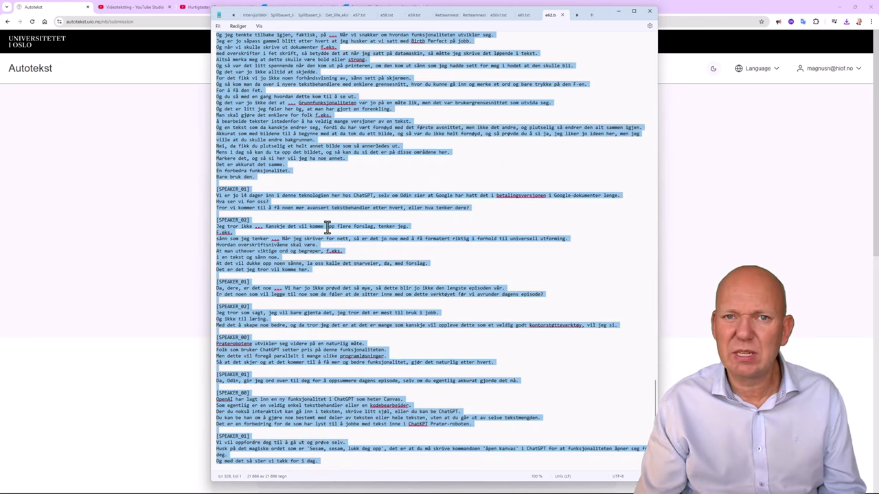
click(104, 191)
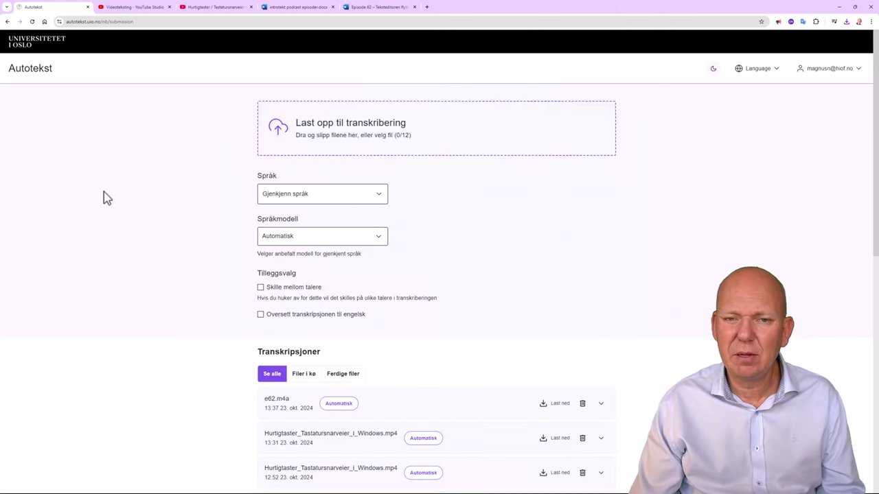
In the Episode 62 document, replace every [SPEAKER_01] label with Magnus:
click(378, 8)
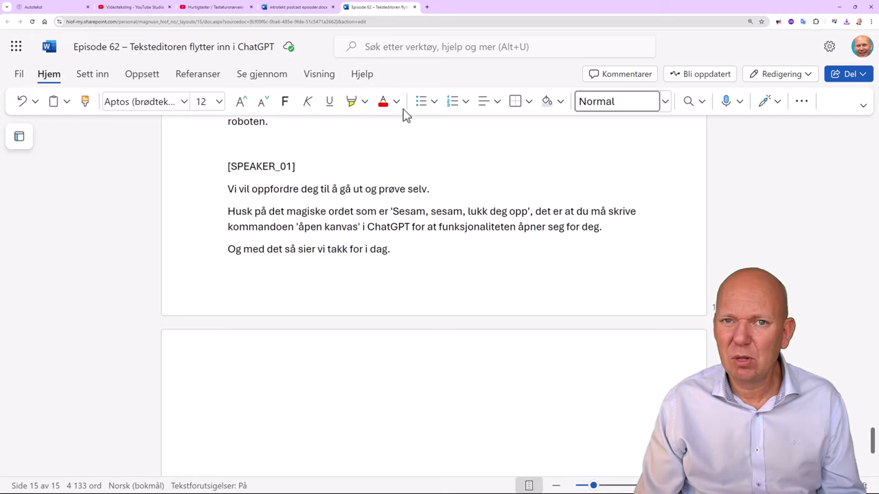
click(384, 51)
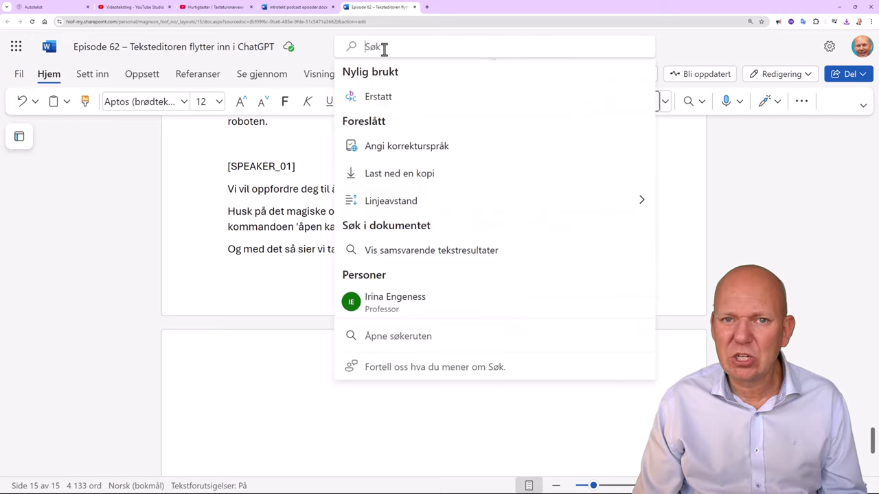
click(402, 103)
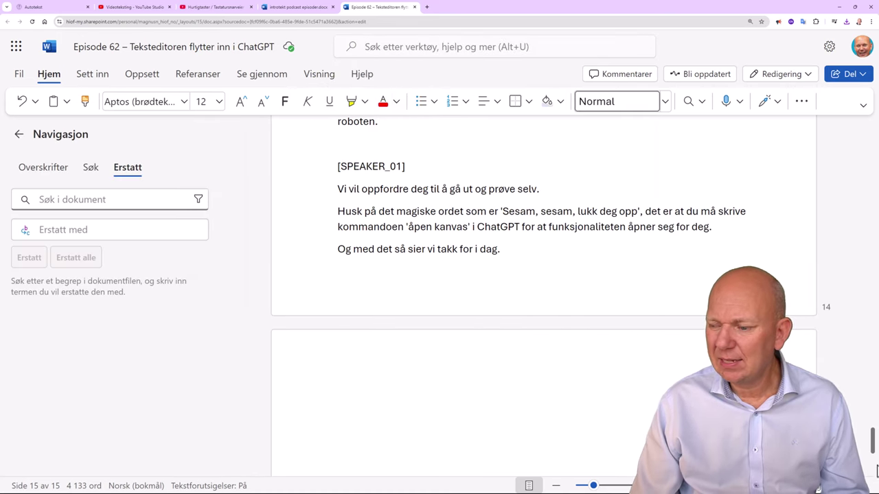
drag(874, 459, 871, 127)
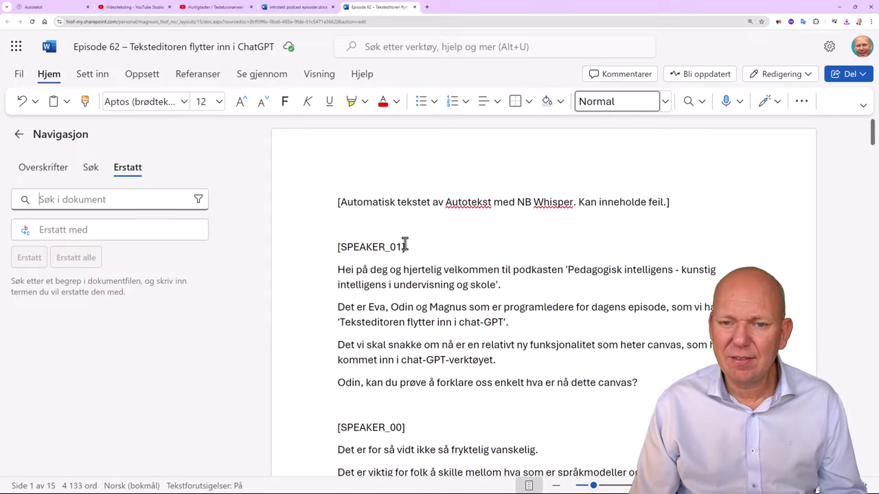
drag(405, 246, 339, 253)
key(ctrl+c)
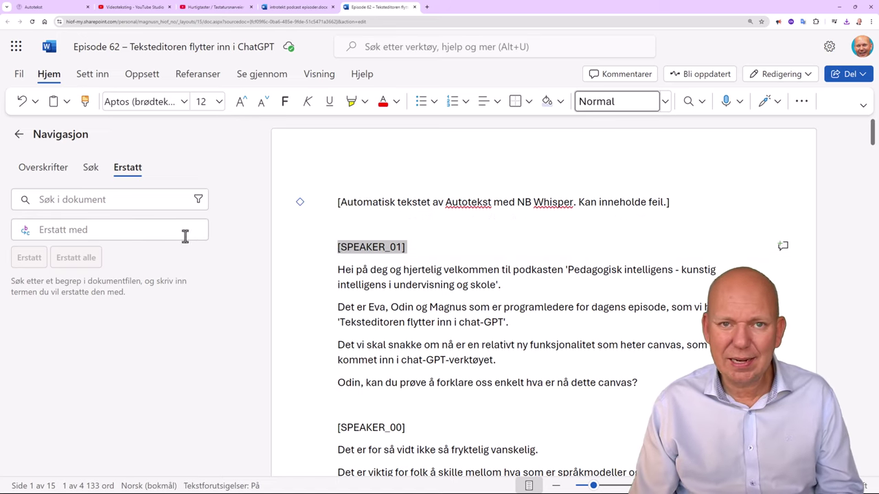
click(86, 199)
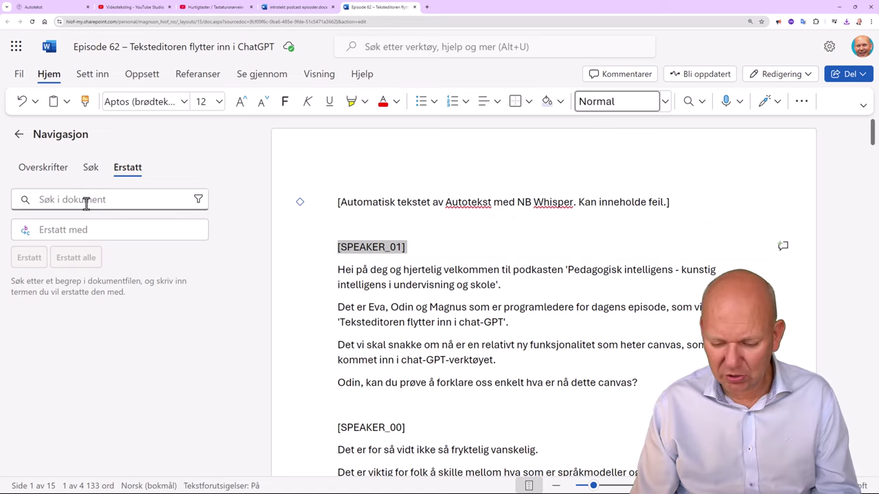
key(ctrl+v)
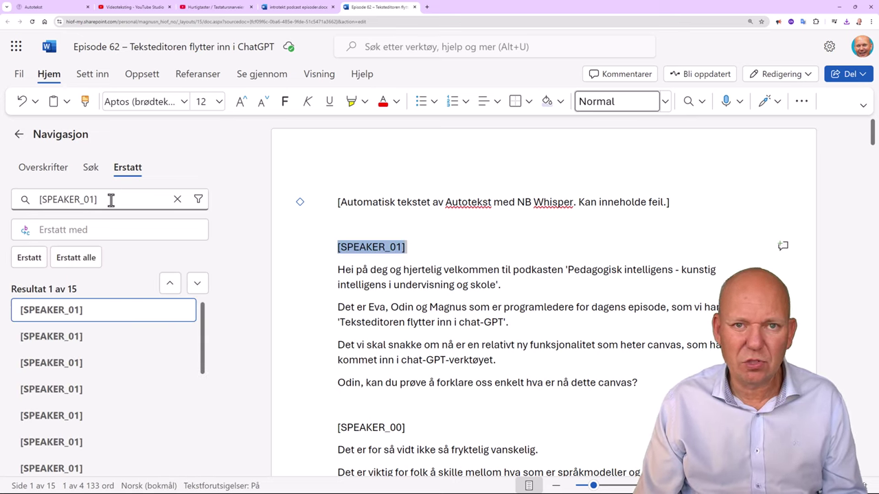
click(70, 230)
text(Magnus:)
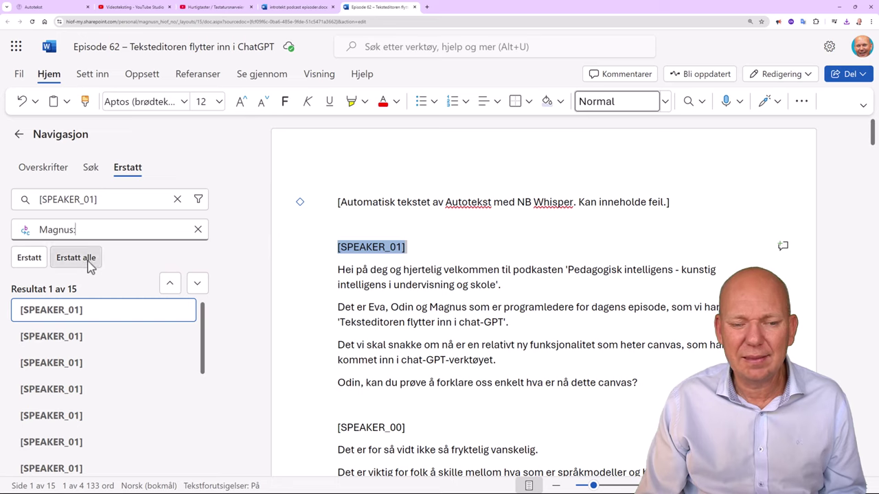
click(89, 263)
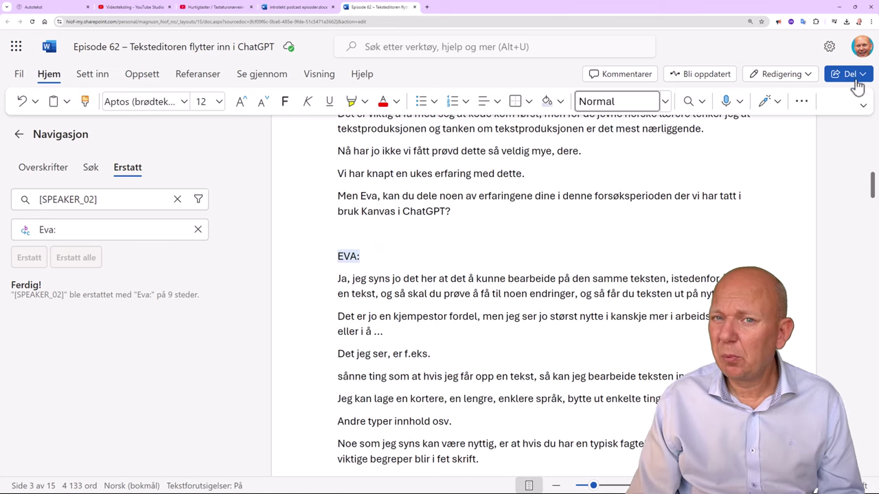
Create and copy a share link for the transcript that anyone can open, view-only
click(854, 78)
click(792, 103)
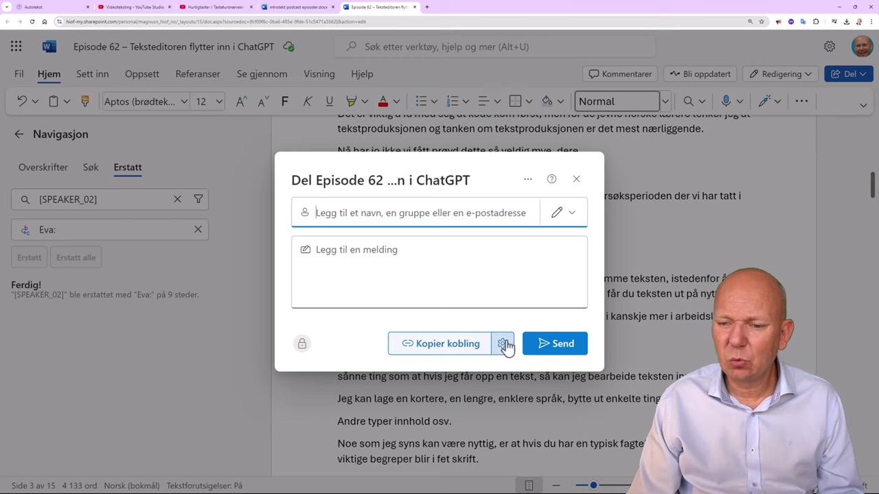
click(506, 345)
click(469, 184)
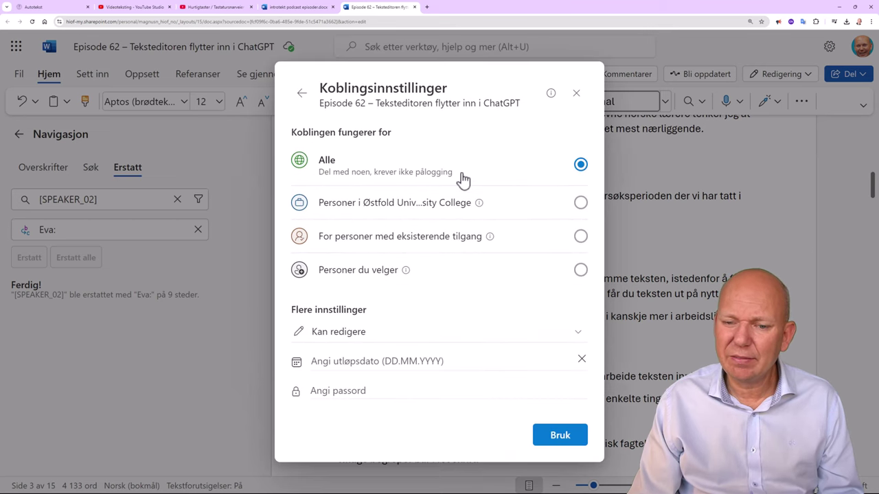
click(401, 336)
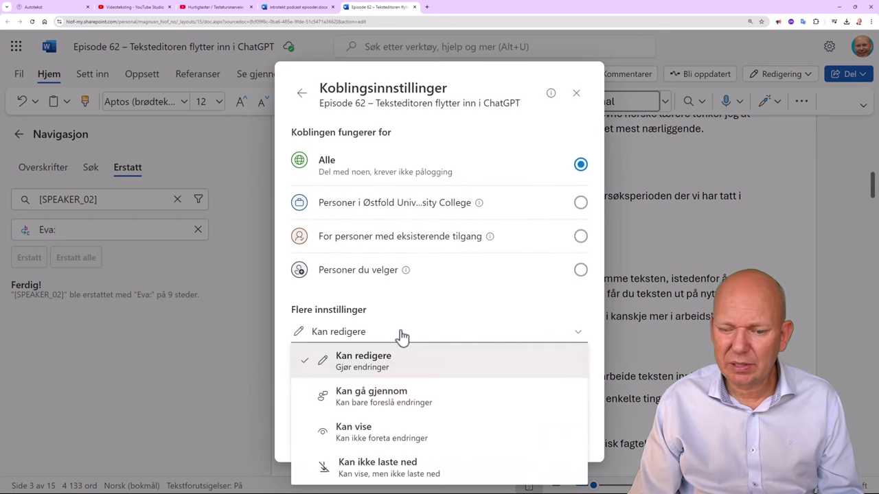
click(382, 439)
click(561, 437)
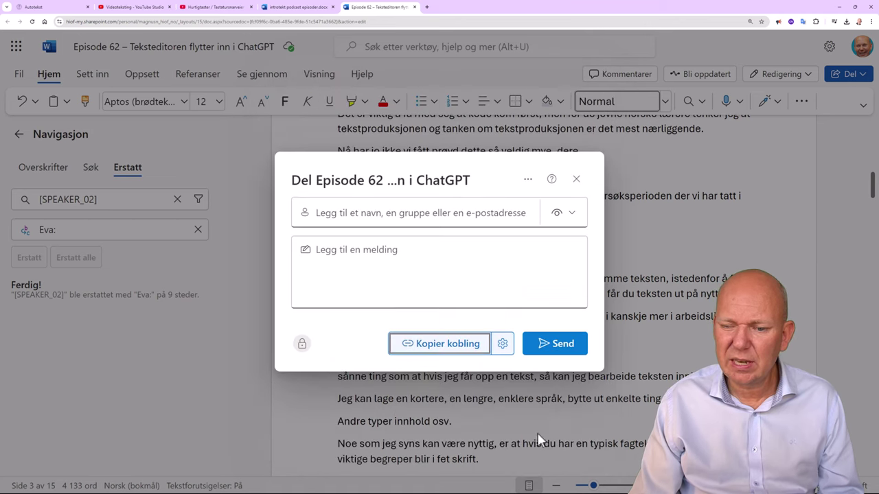
click(465, 343)
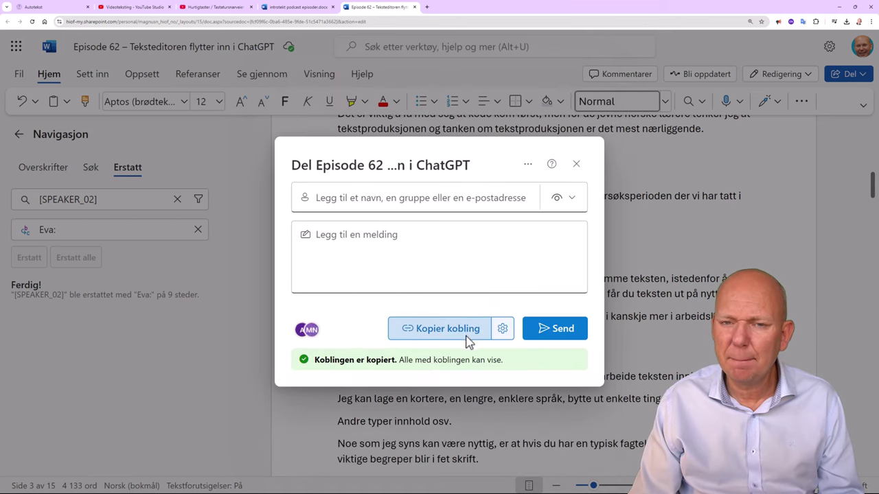
Paste the link after 'Transkribering:' in the introtekst podcast episoder document
key(ctrl+shift+Tab)
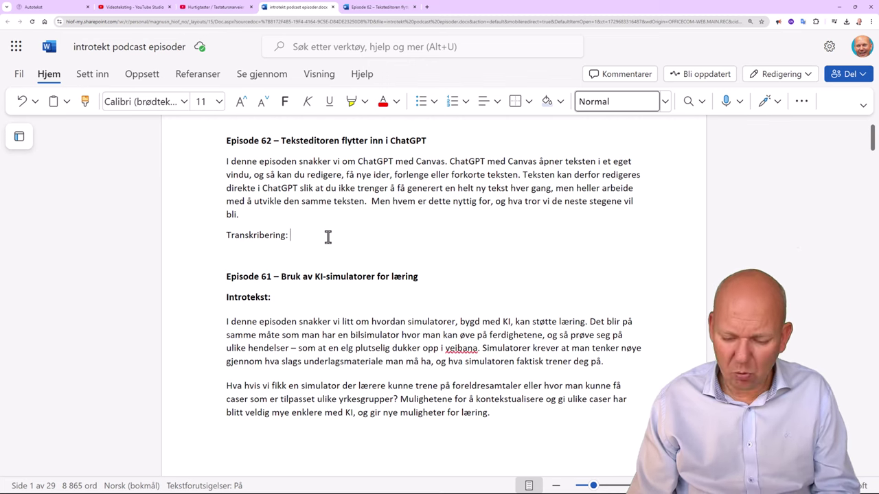
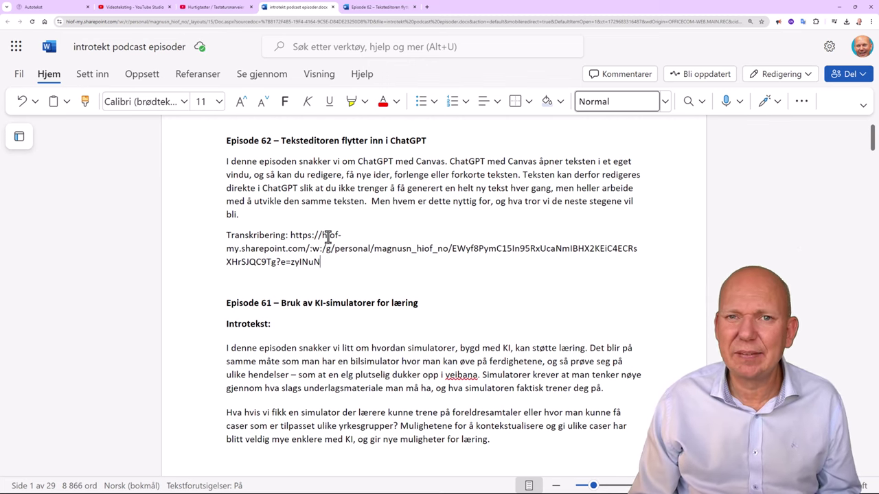
key(ctrl+Tab)
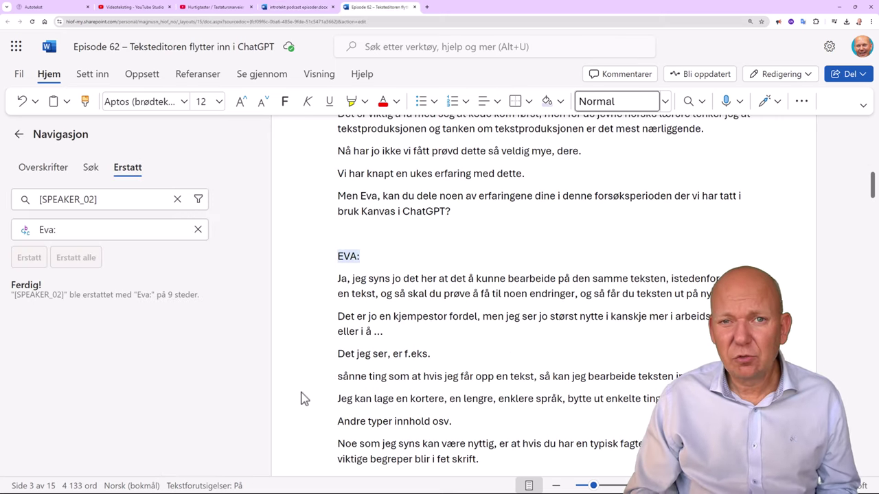